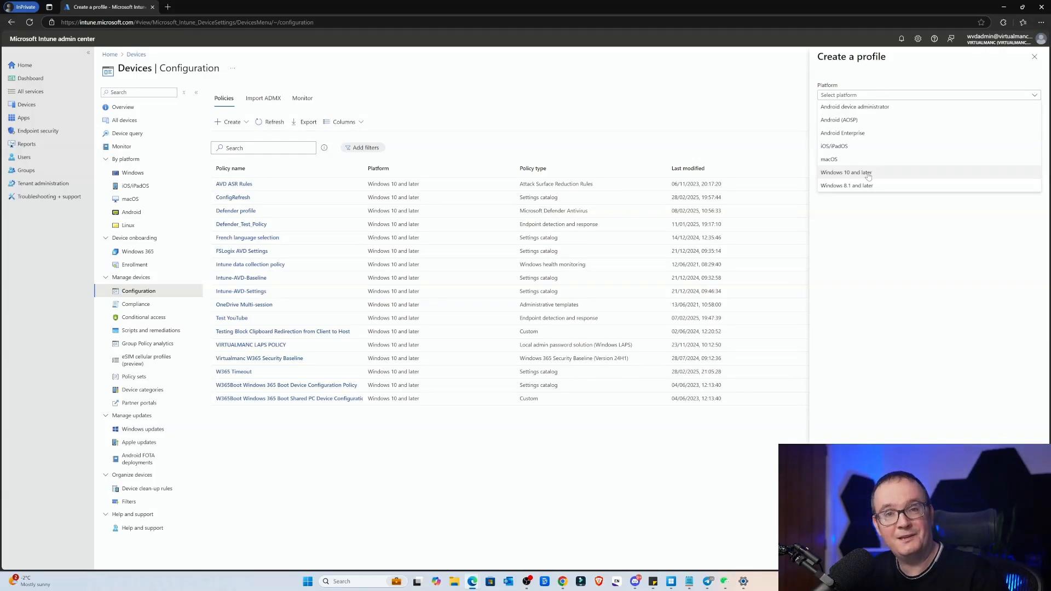
Step: Create a configuration profile for the Windows 10 and later platform using the Settings catalog profile type
left_click(868, 174)
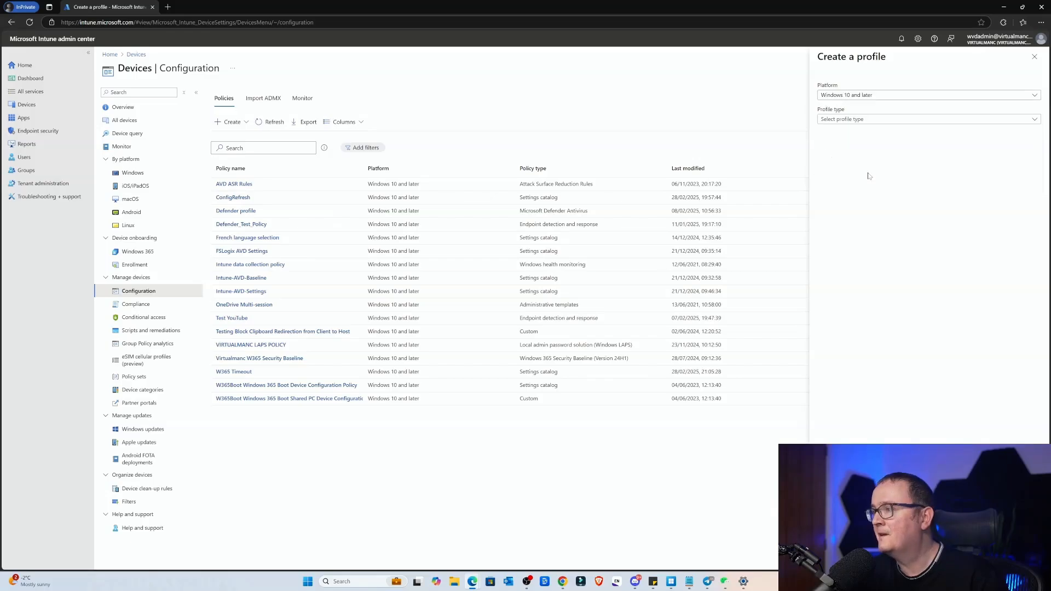
left_click(871, 119)
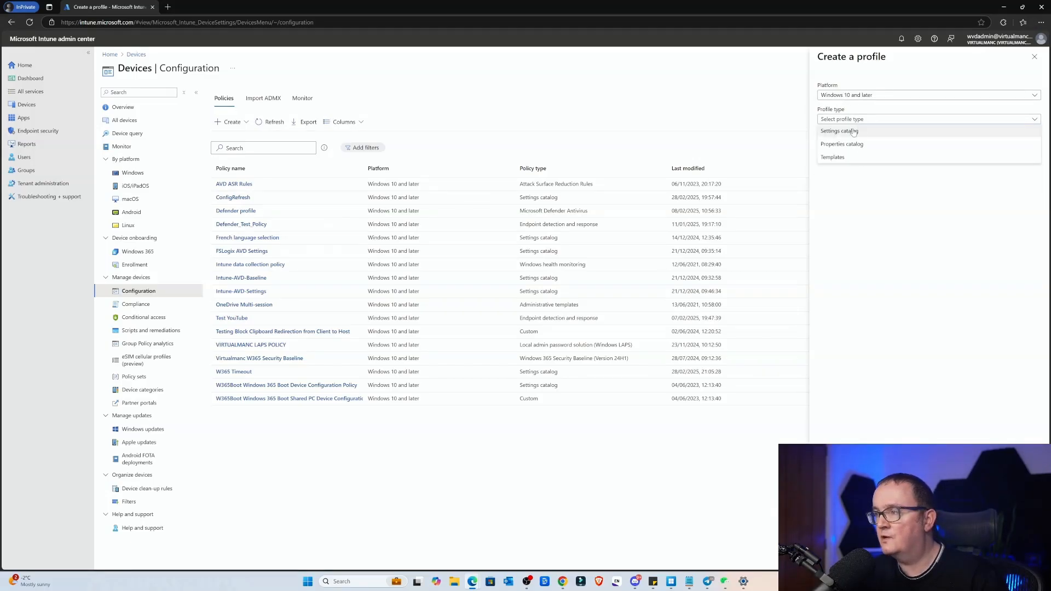
left_click(854, 132)
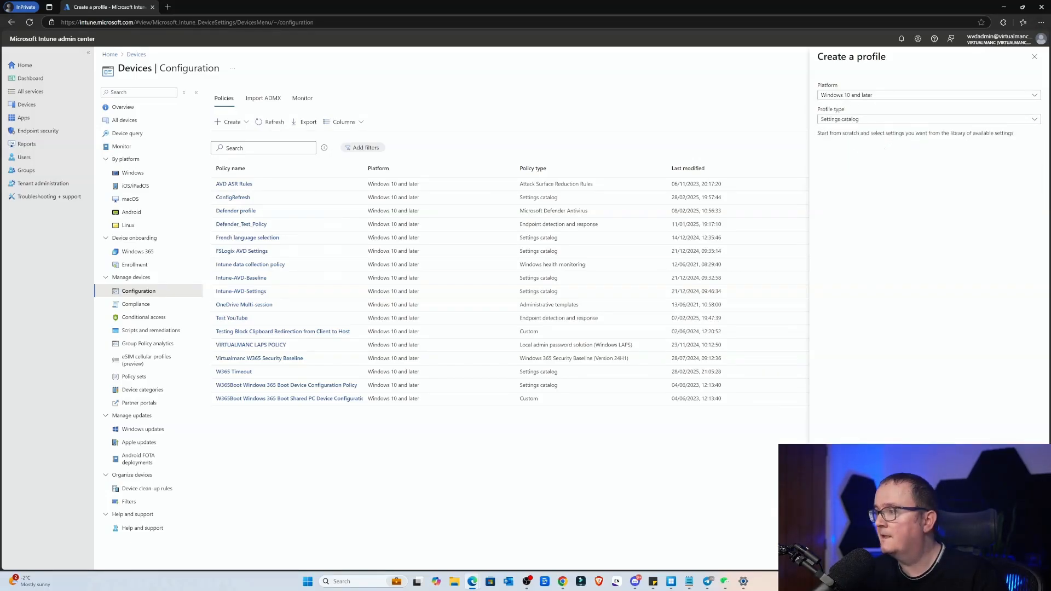
left_click(835, 557)
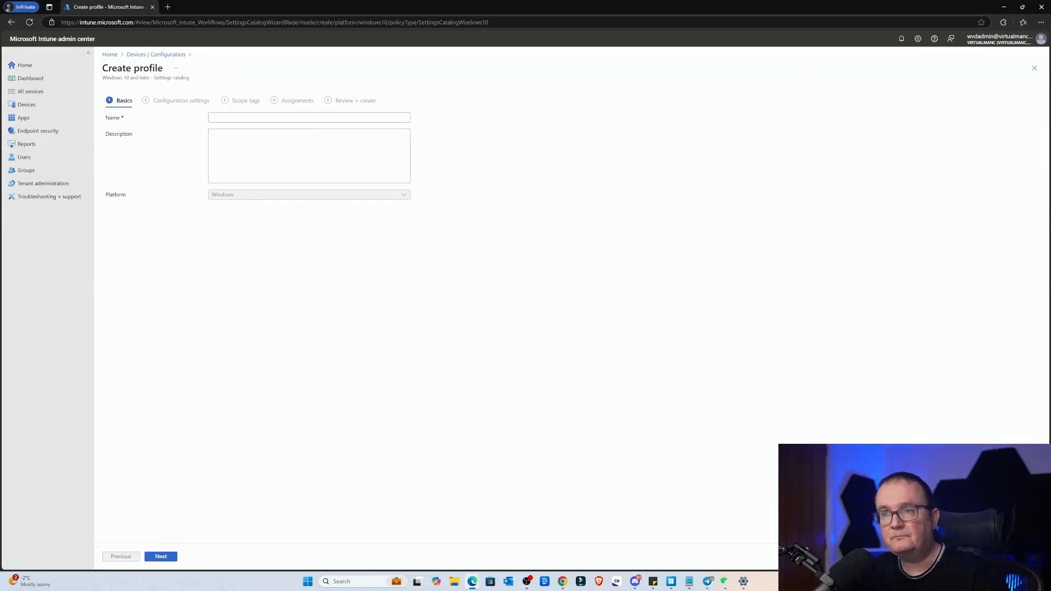
Step: Name the new profile "Config Refresh Test"
left_click(308, 118)
type("Confi")
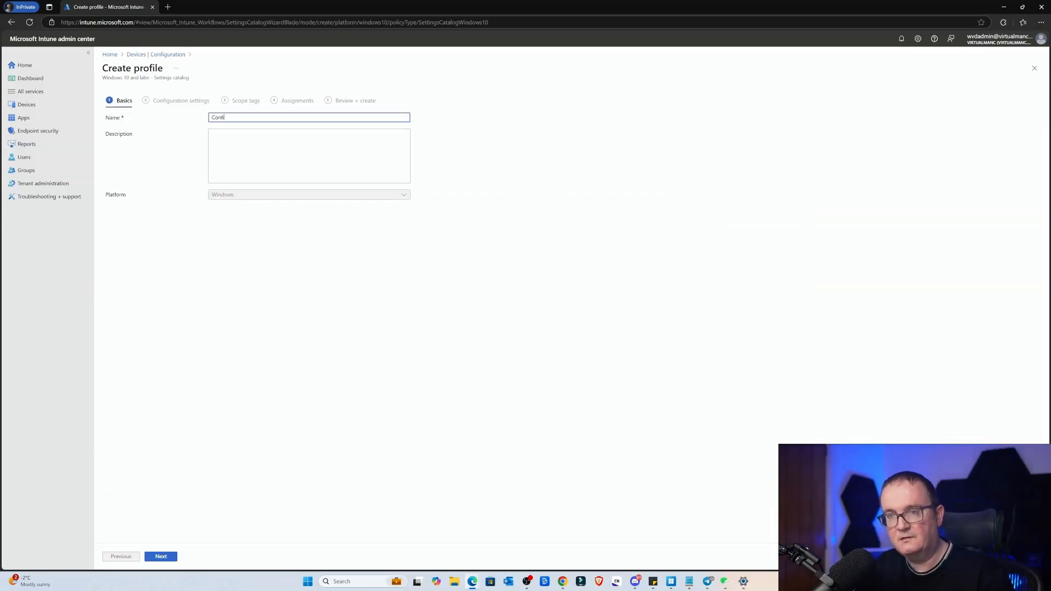
type("g Refres")
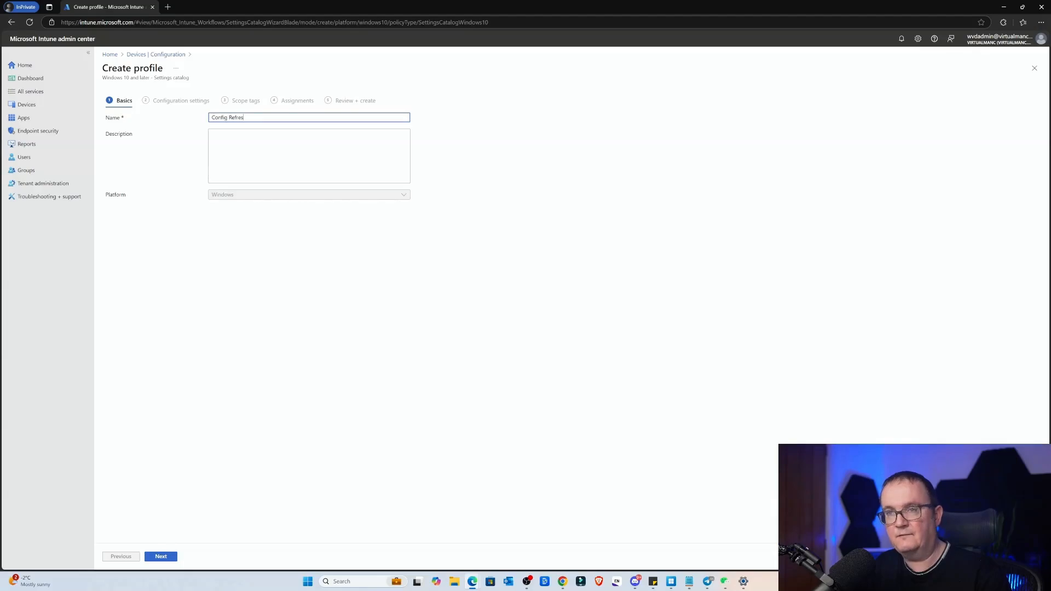
type("h T")
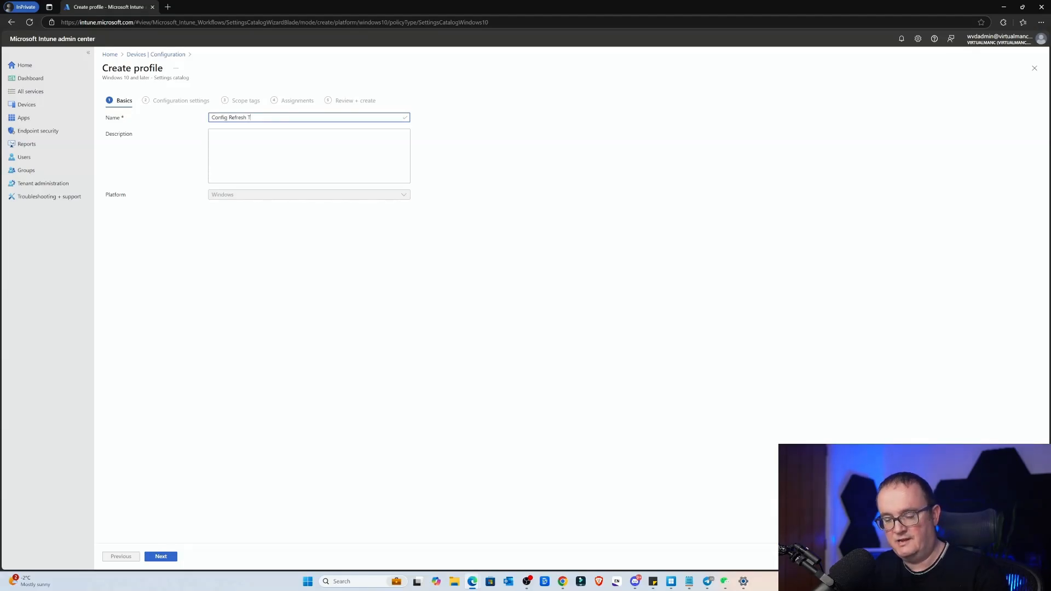
type("est")
Step: Enter "Config Refresh testing" as the profile description and continue to the configuration settings
left_click(309, 156)
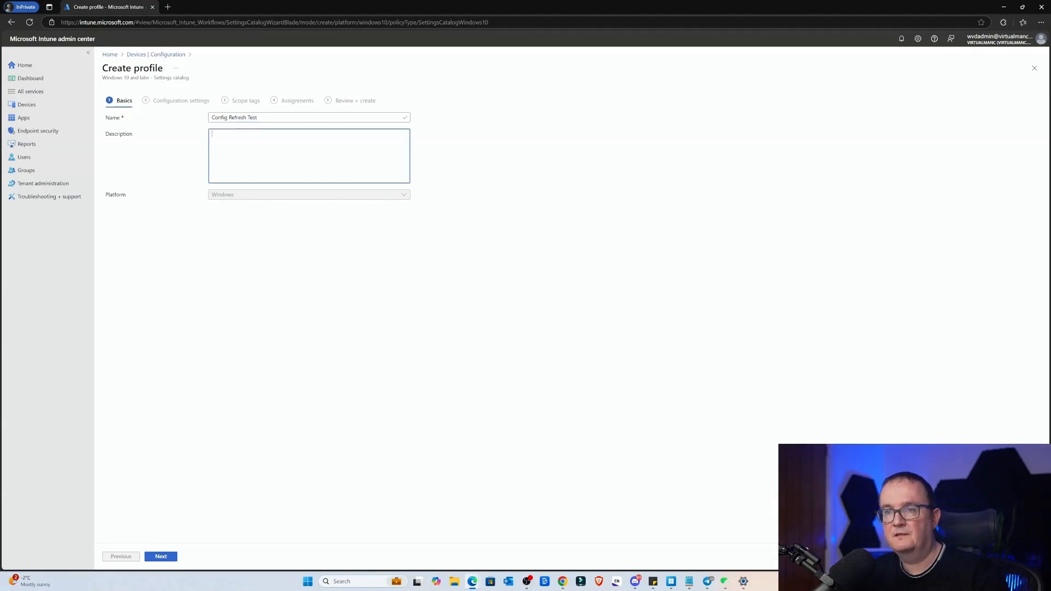
type("cONFIG")
key("BackSpace")
key("BackSpace")
key("BackSpace")
key("BackSpace")
key("BackSpace")
key("BackSpace")
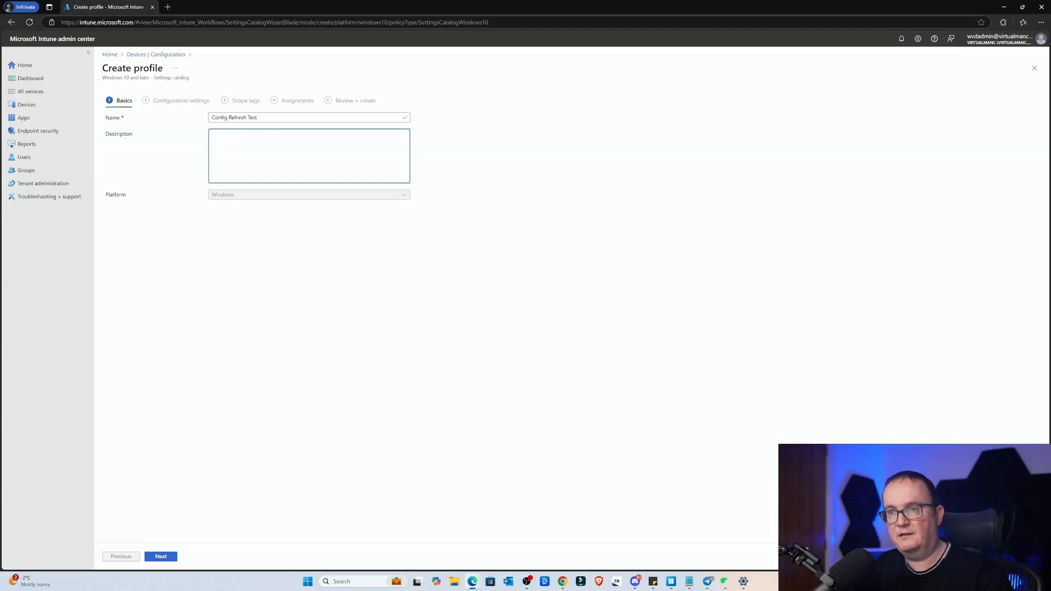
type("Config Re")
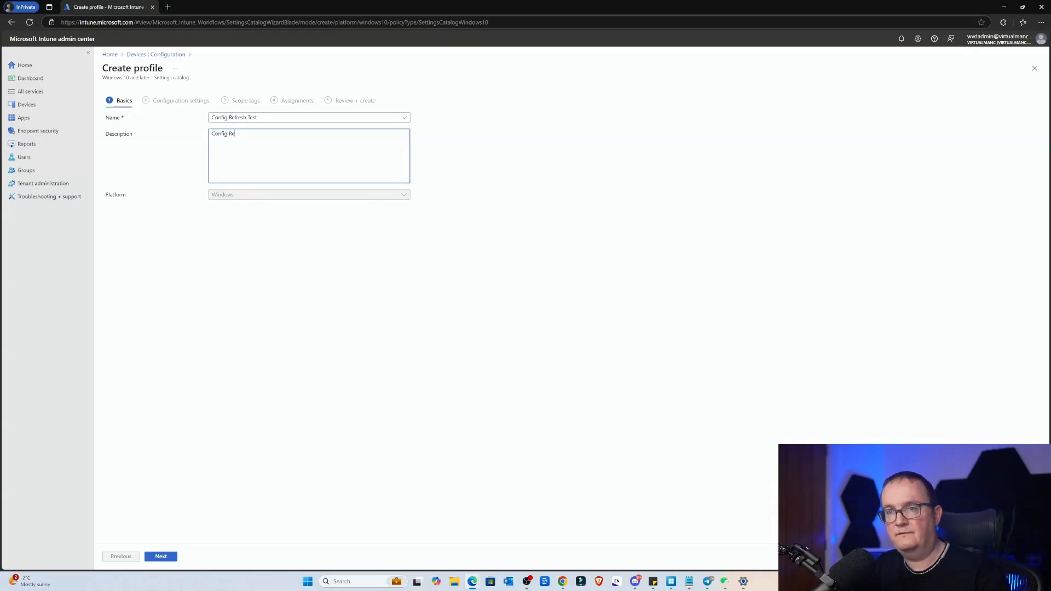
type("fresh testing")
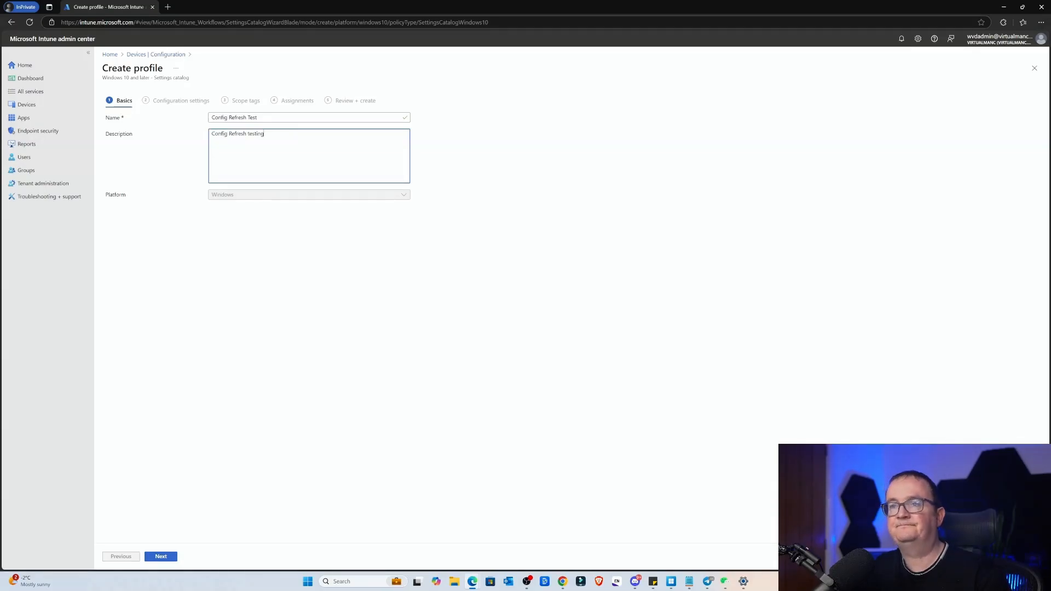
left_click(161, 556)
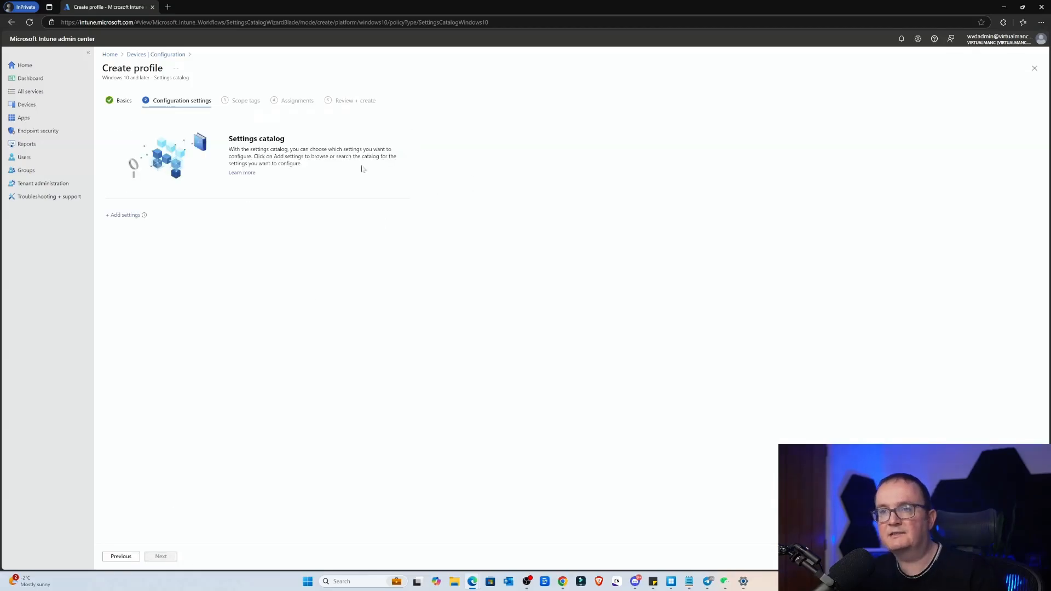
Step: Search the settings catalog for "Config Refresh" and add the Refresh cadence and Config refresh settings to the profile
left_click(122, 216)
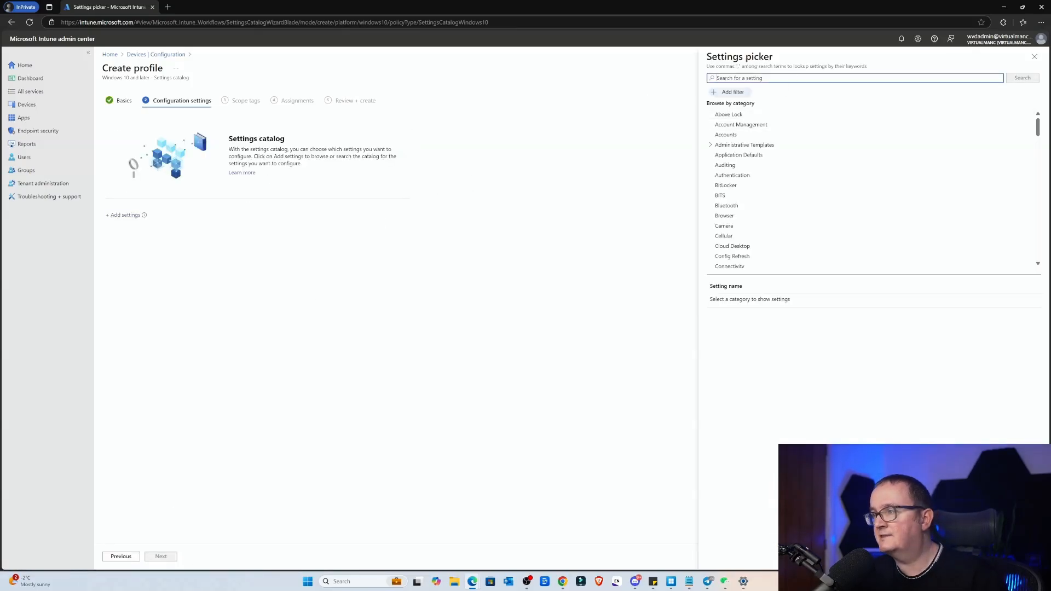
type("Config R")
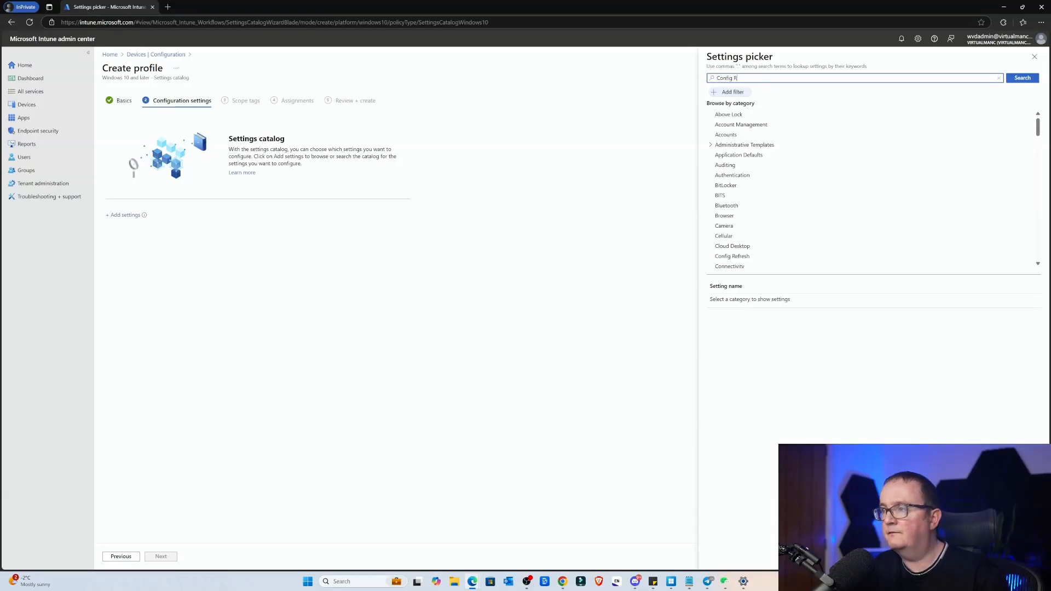
type("efresh")
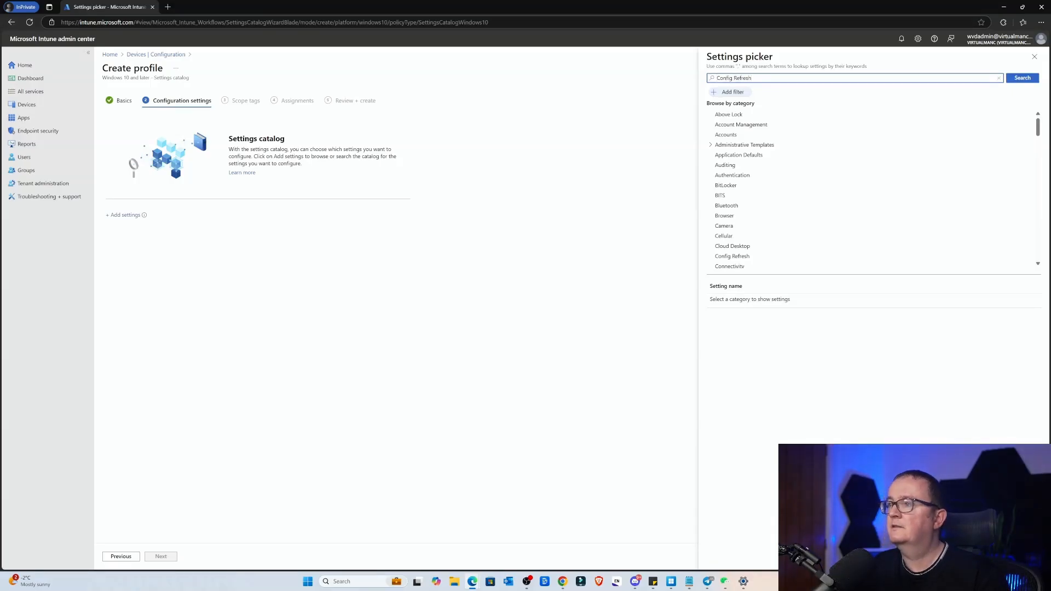
key("Return")
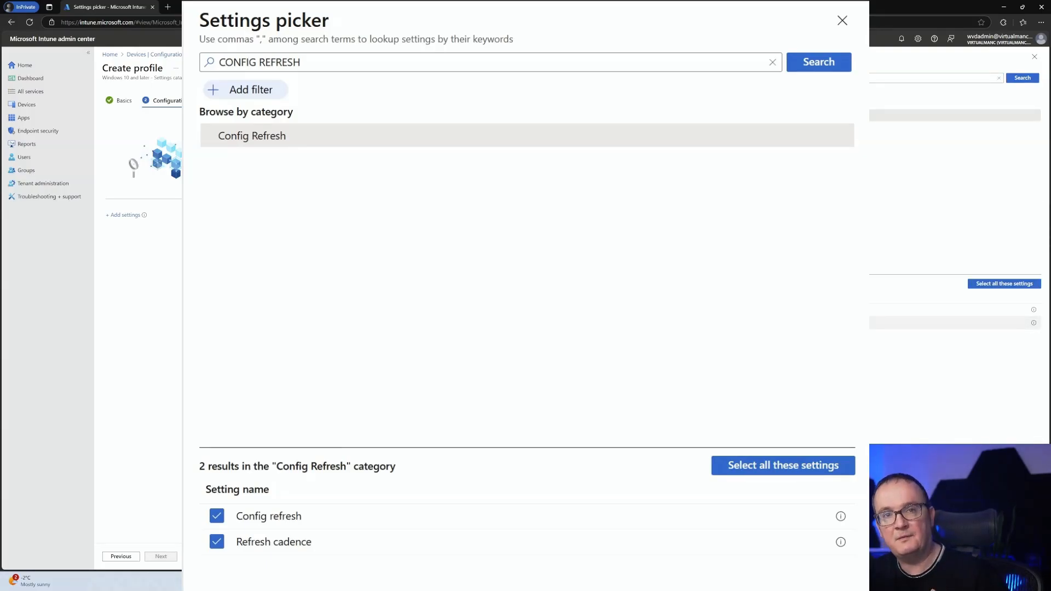
left_click(715, 323)
left_click(715, 310)
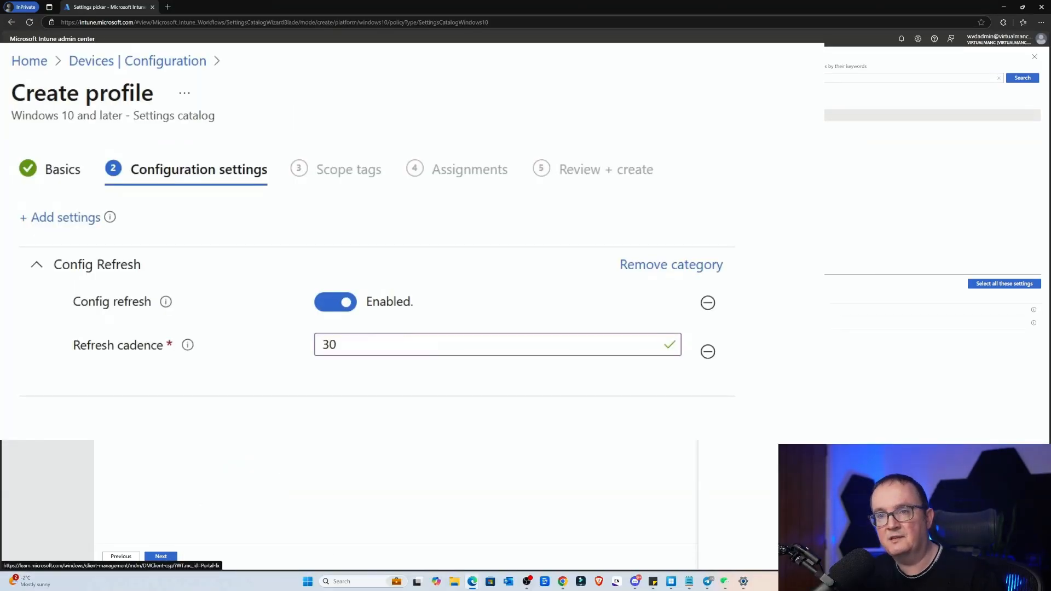
Step: Open the Refresh cadence documentation, search the page for "refresh" and go to the ConfigRefresh node's section
left_click(170, 177)
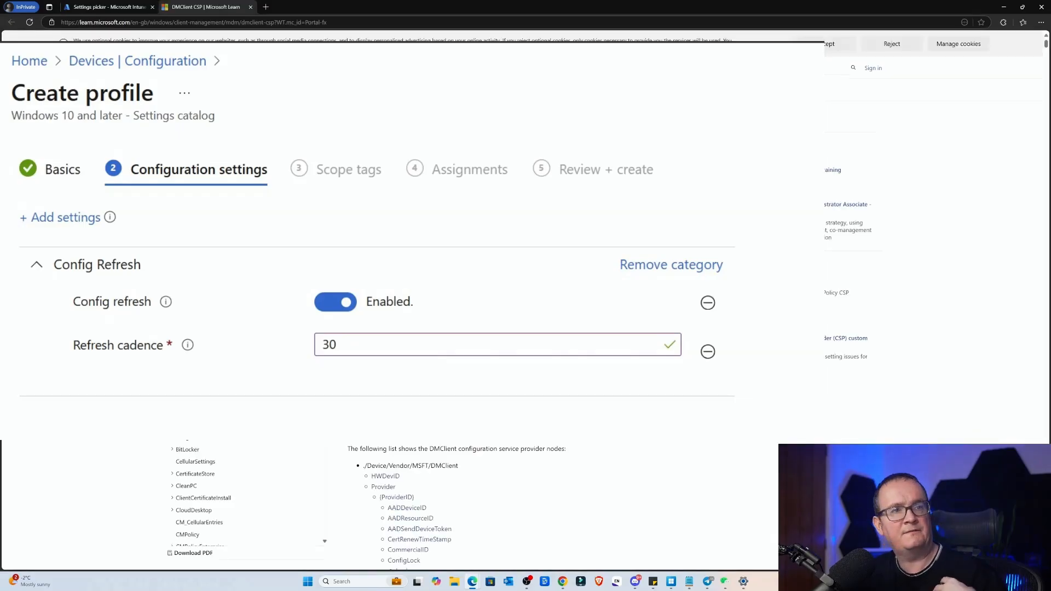
scroll(525, 504, "down", 3)
scroll(567, 238, "down", 10)
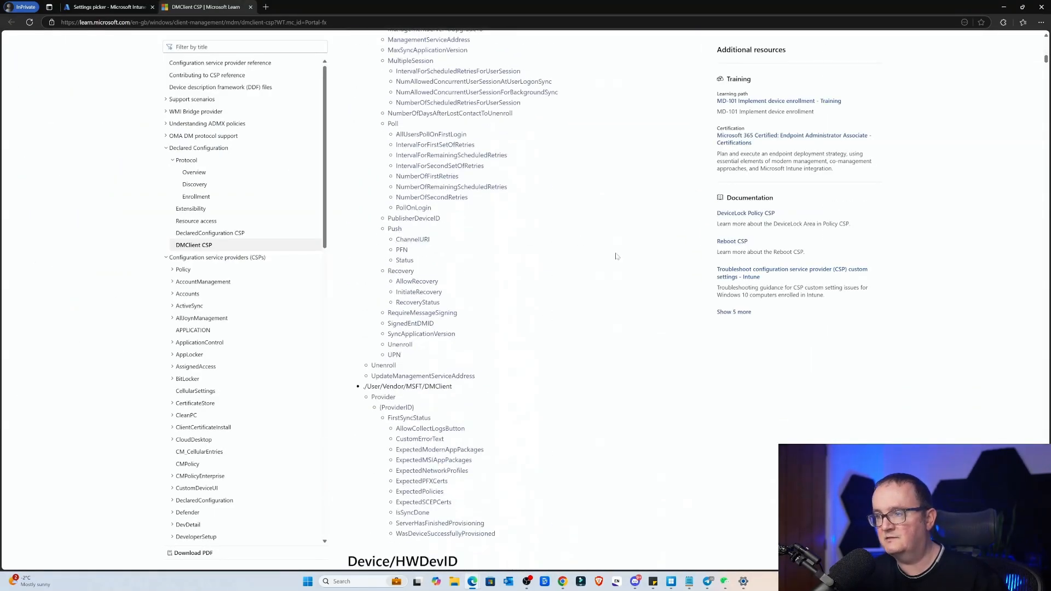
key("ctrl+f")
type("config")
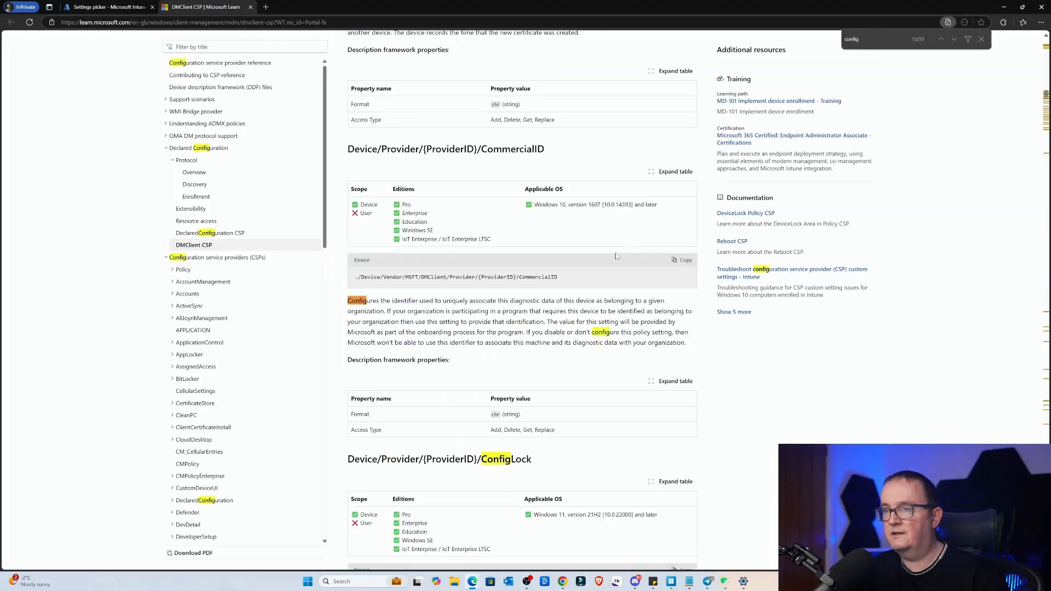
key("BackSpace")
key("BackSpace")
key("BackSpace")
key("BackSpace")
key("BackSpace")
key("BackSpace")
type("refre")
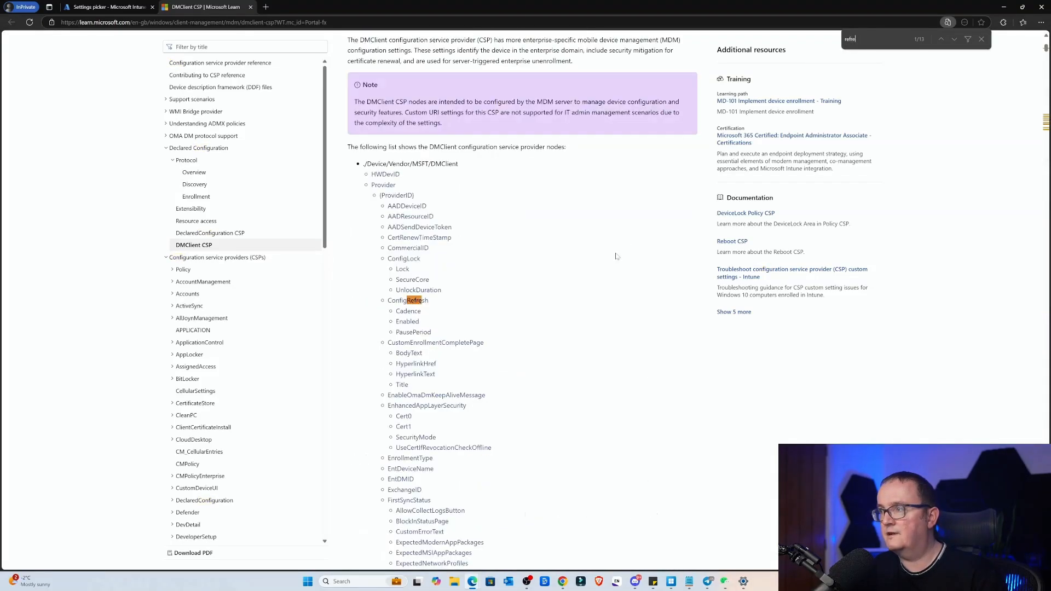
type("sh")
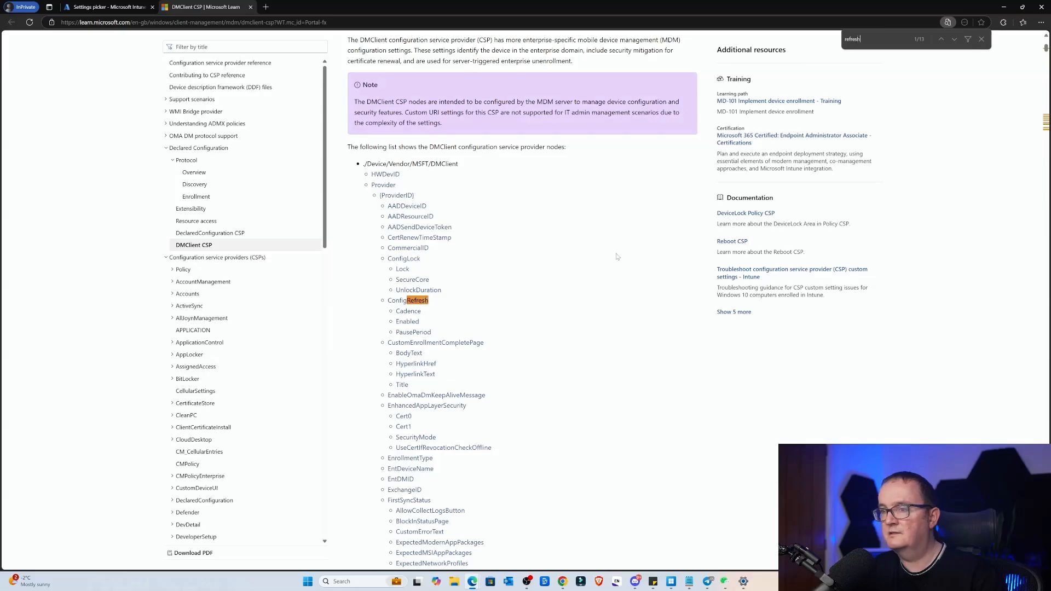
left_click(413, 301)
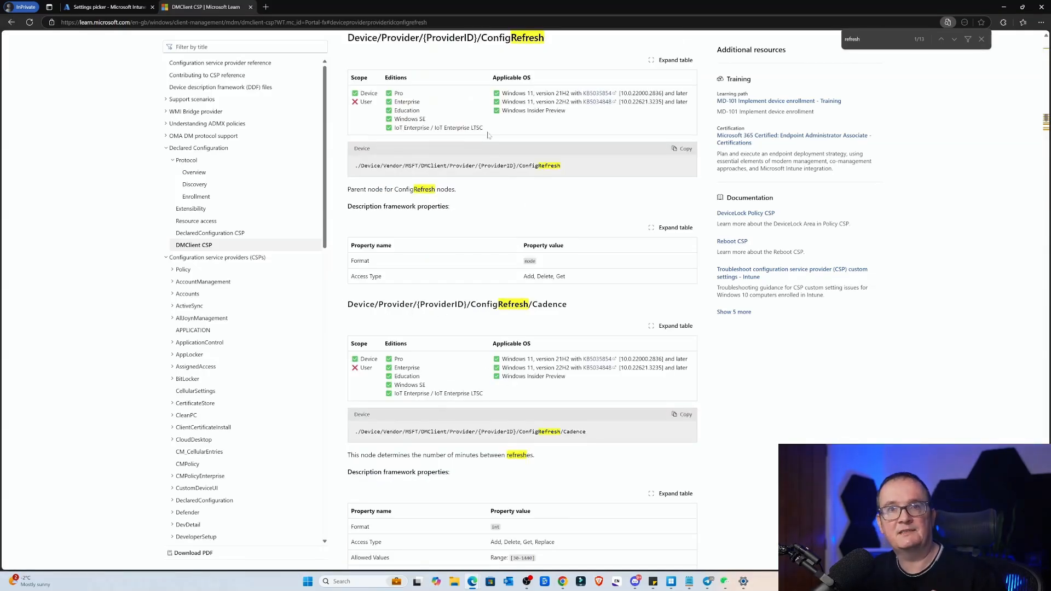
Step: Examine the supported Windows versions for ConfigRefresh and the allowed and default values of its Cadence node
left_click_drag(519, 94, 563, 94)
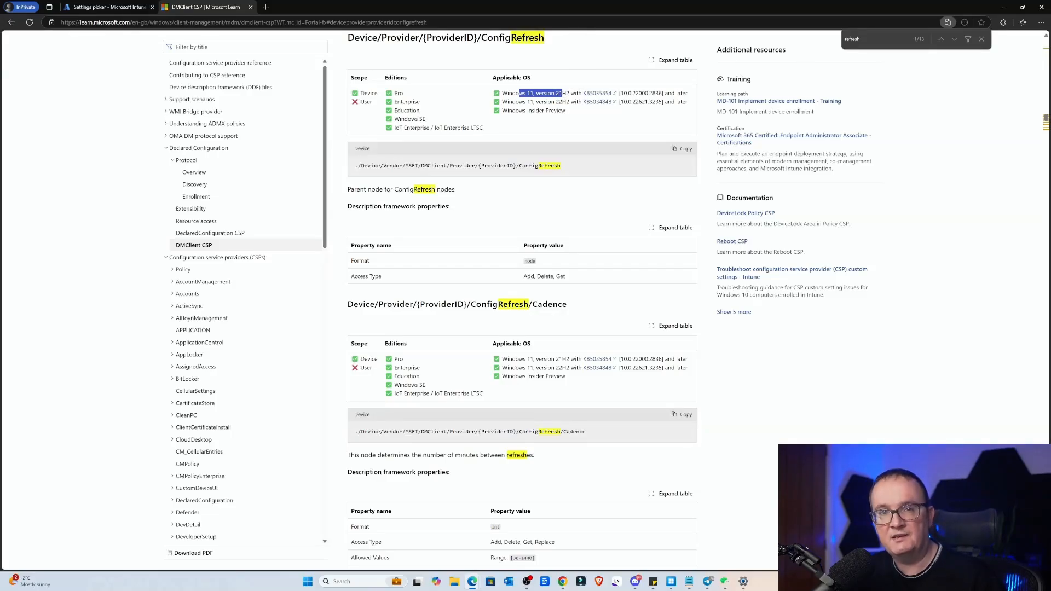
left_click(540, 102)
scroll(503, 290, "down", 1)
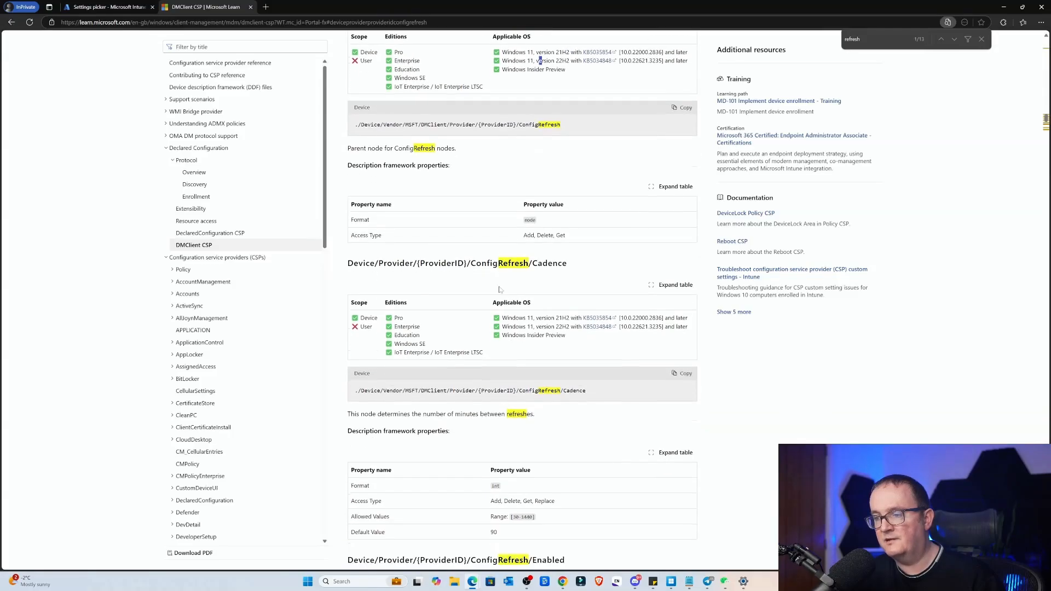
Step: Return to the Intune profile, set Refresh cadence to 30, enable Config refresh, and continue to the scope tags
left_click(116, 6)
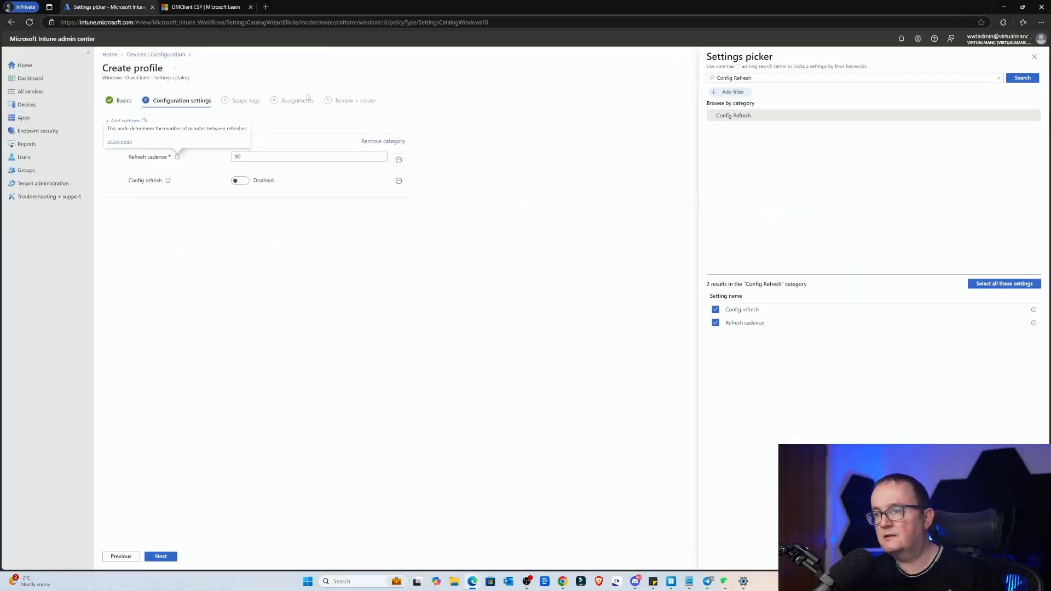
left_click(241, 157)
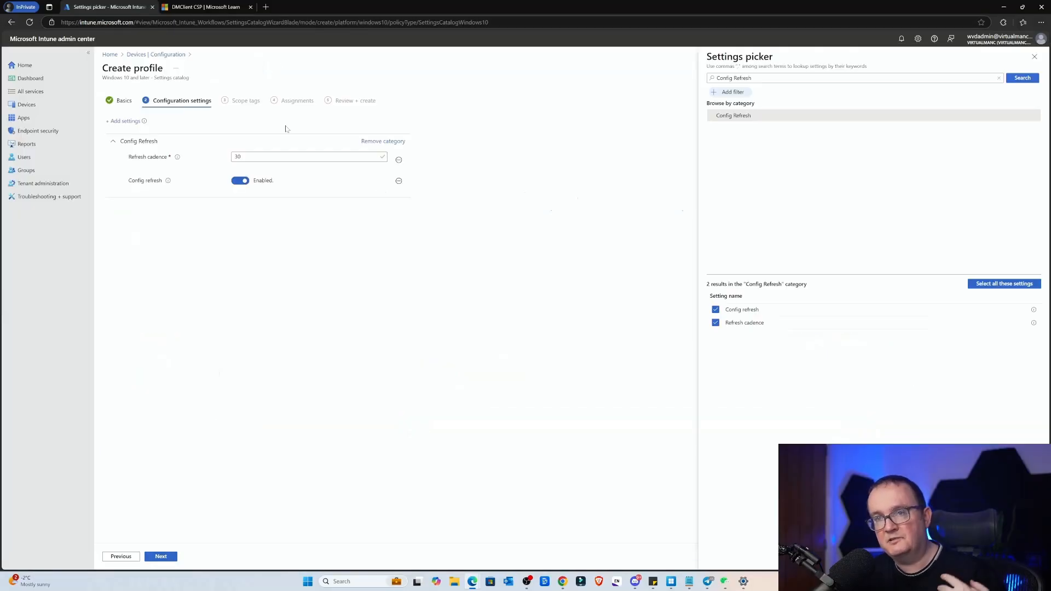
mouse_move(177, 159)
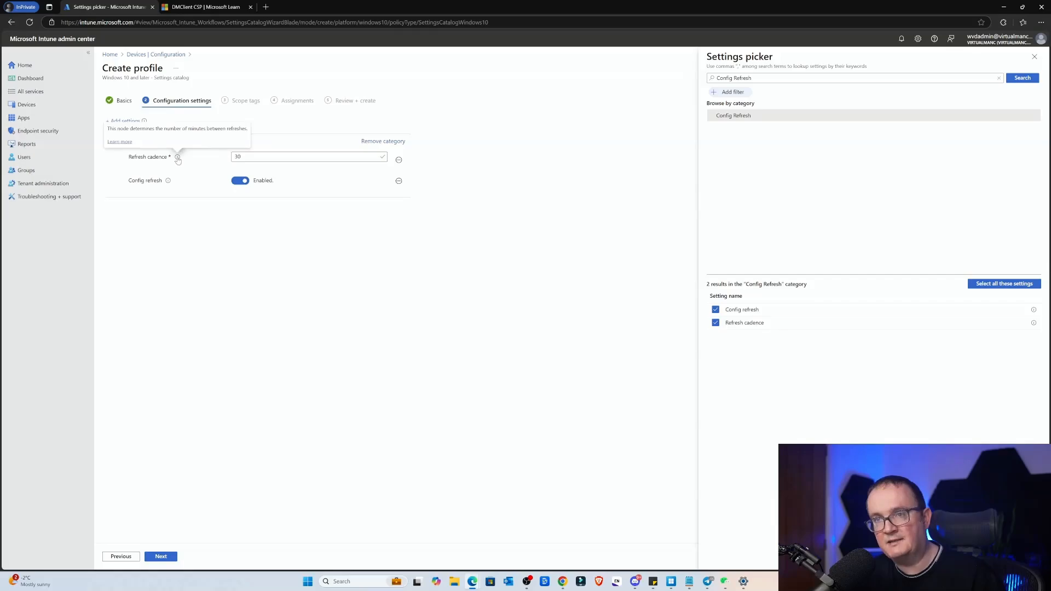
mouse_move(168, 182)
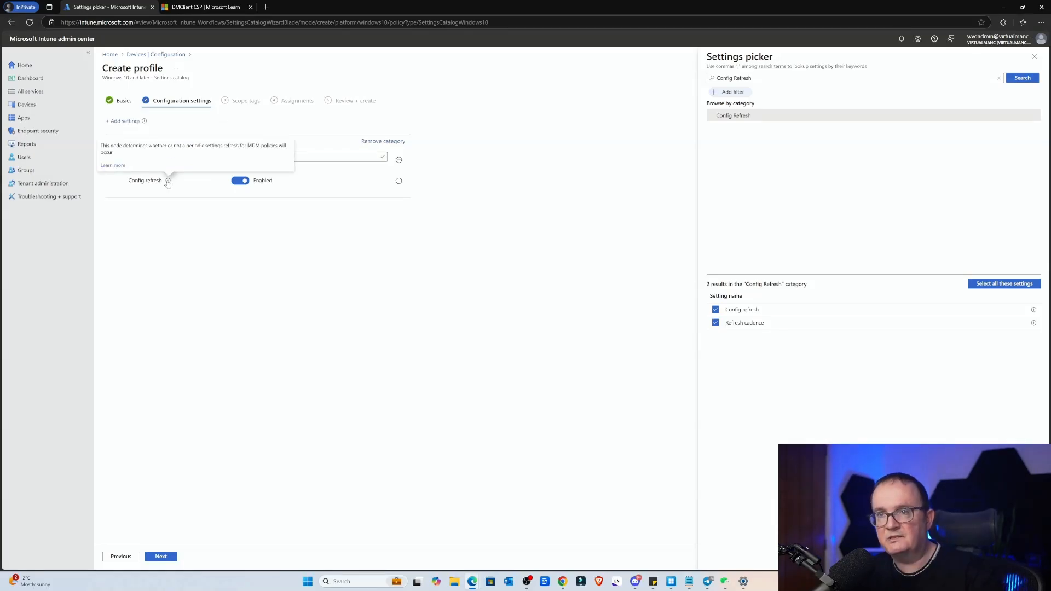
left_click(170, 557)
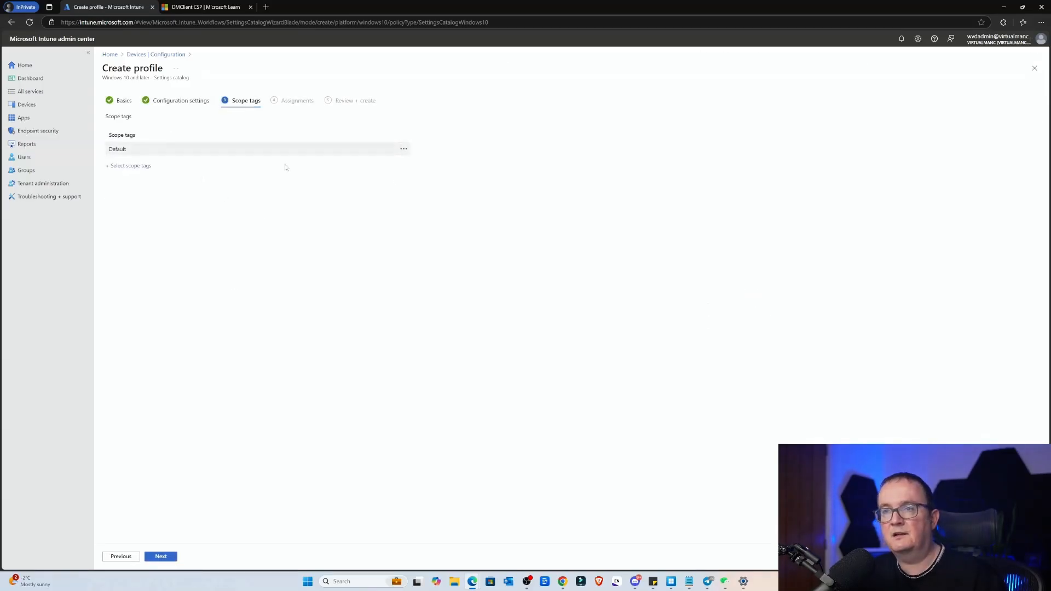
Step: Continue to the assignments, search the groups to include for "cloud" and select the Cloud PC Devices group
left_click(161, 557)
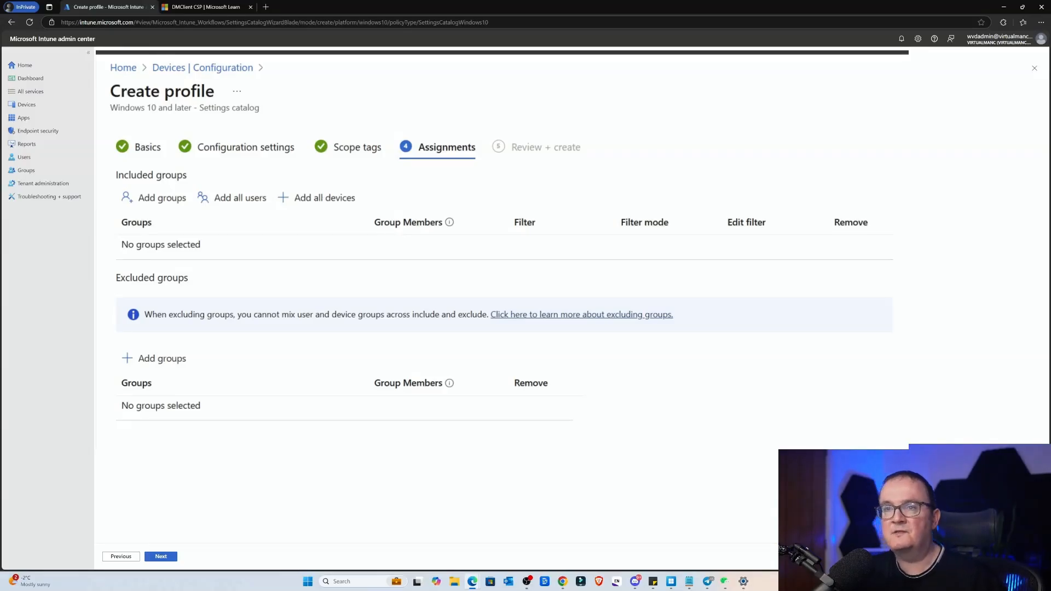
left_click(157, 197)
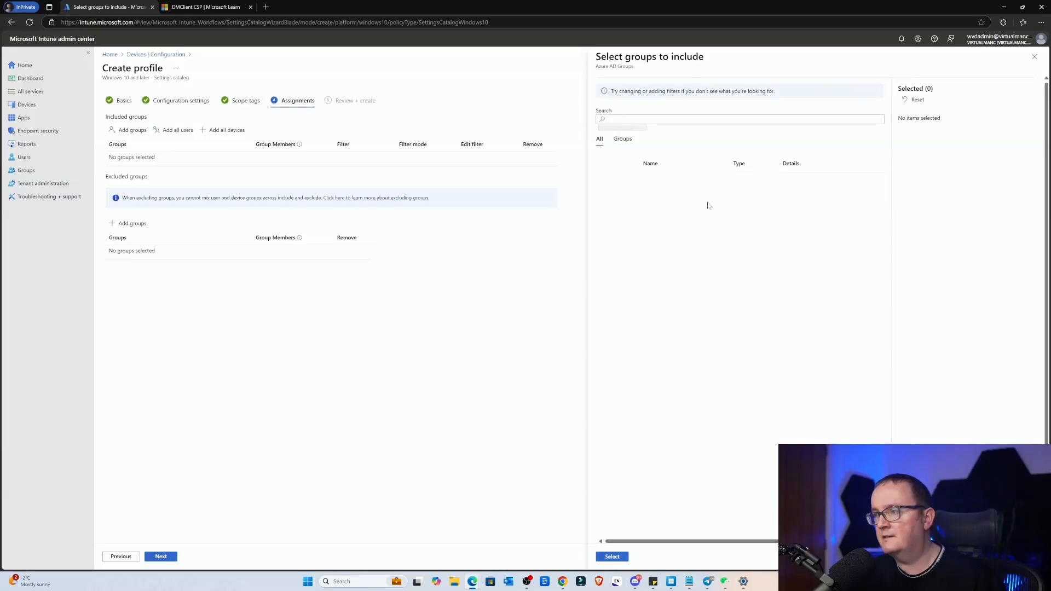
left_click(629, 119)
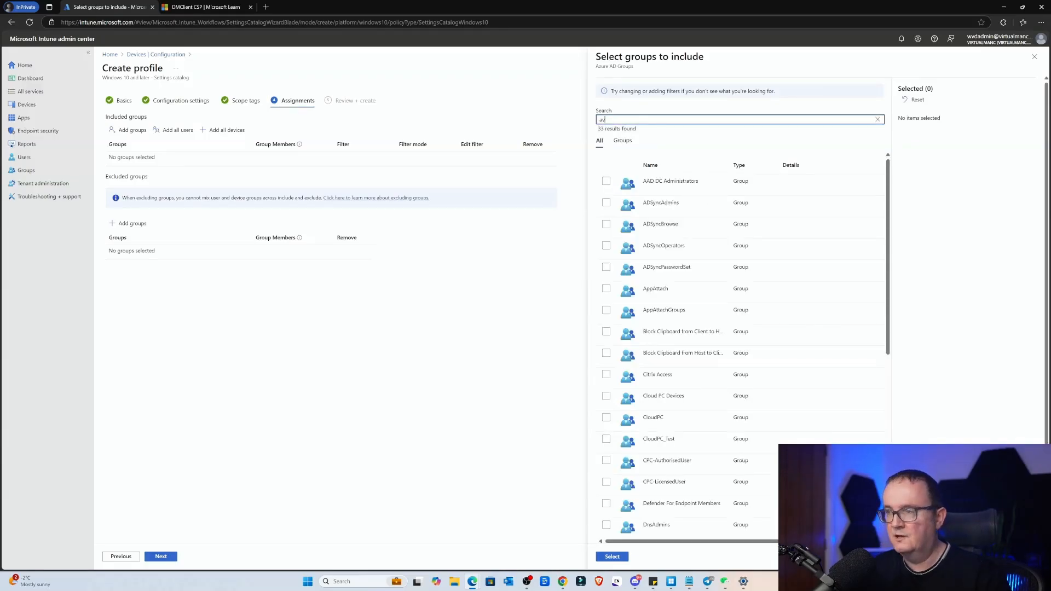
type("av")
key("BackSpace")
key("BackSpace")
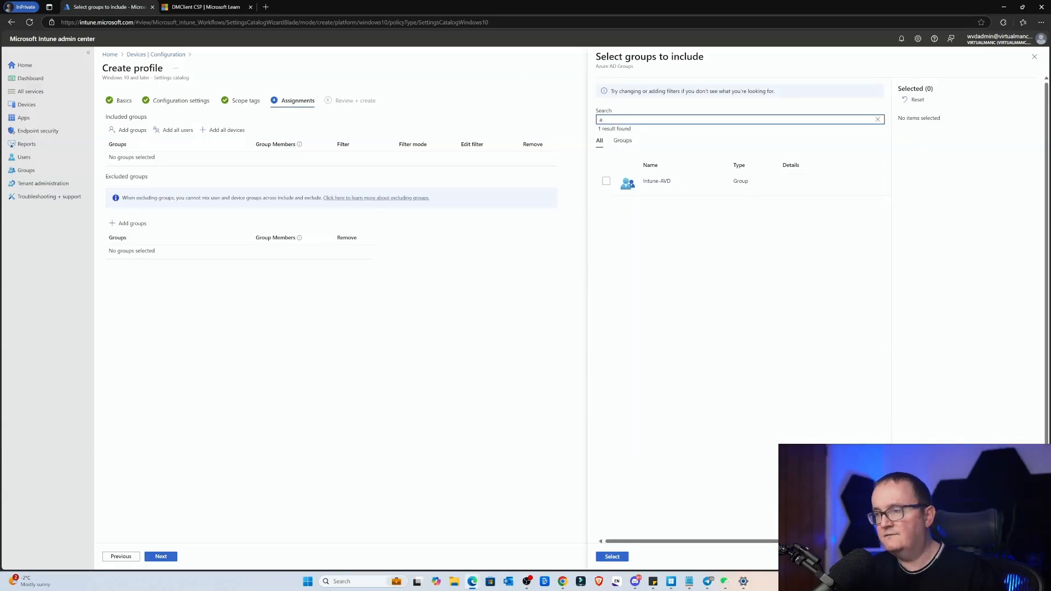
type("cloud")
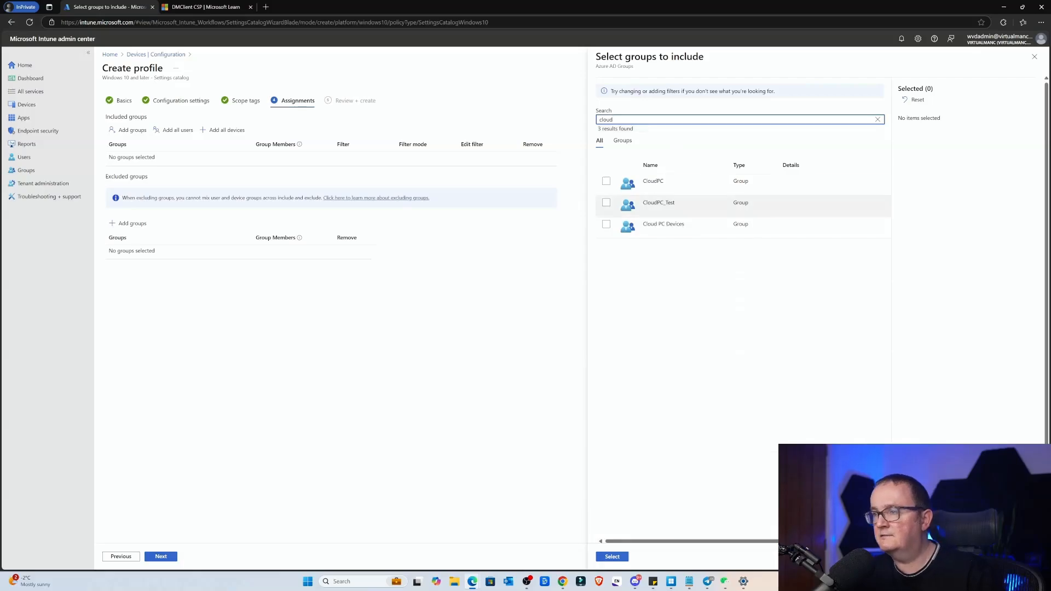
left_click(604, 226)
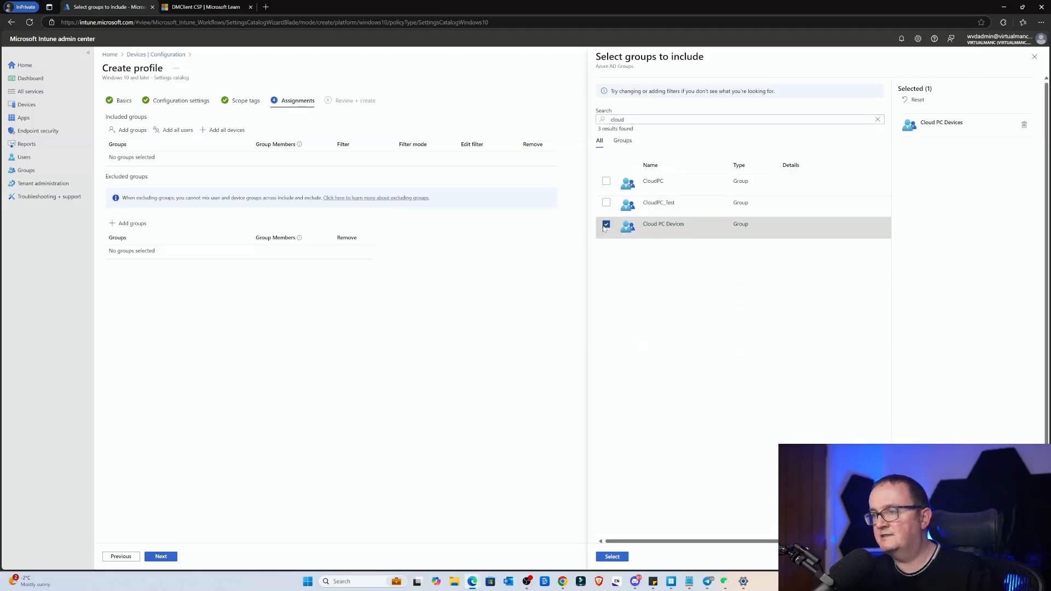
Step: Search the groups to include for "avd" and add the Intune-AVD group to the selection
left_click_drag(616, 119, 576, 117)
key("BackSpace")
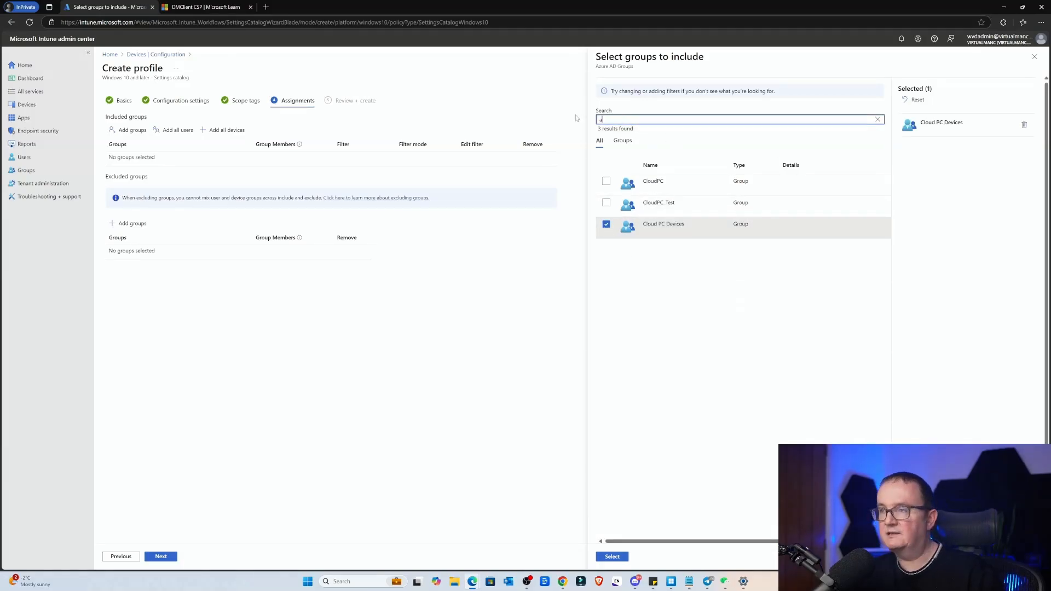
type("avd")
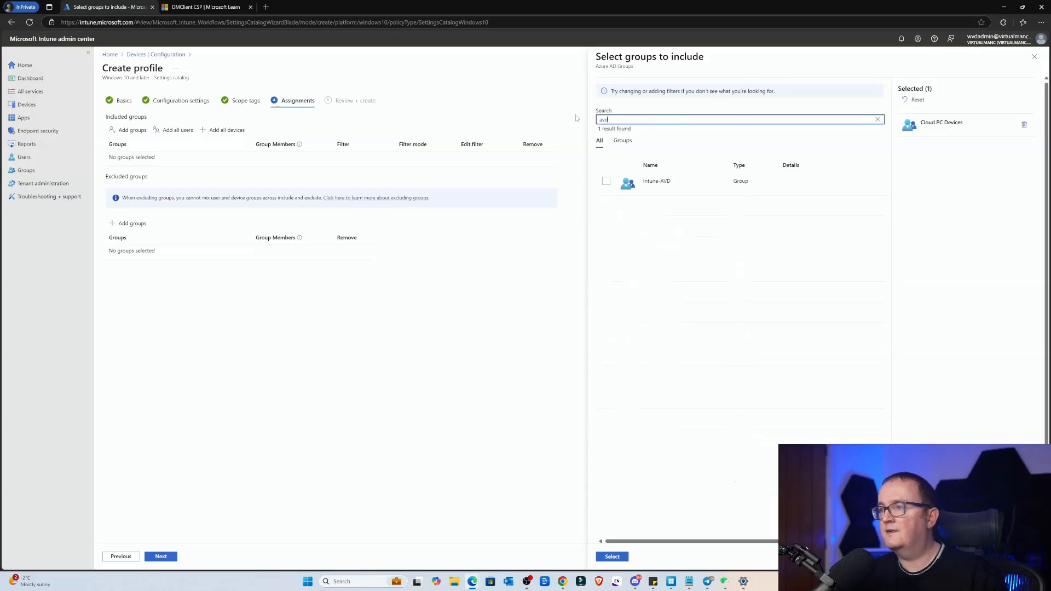
left_click(603, 184)
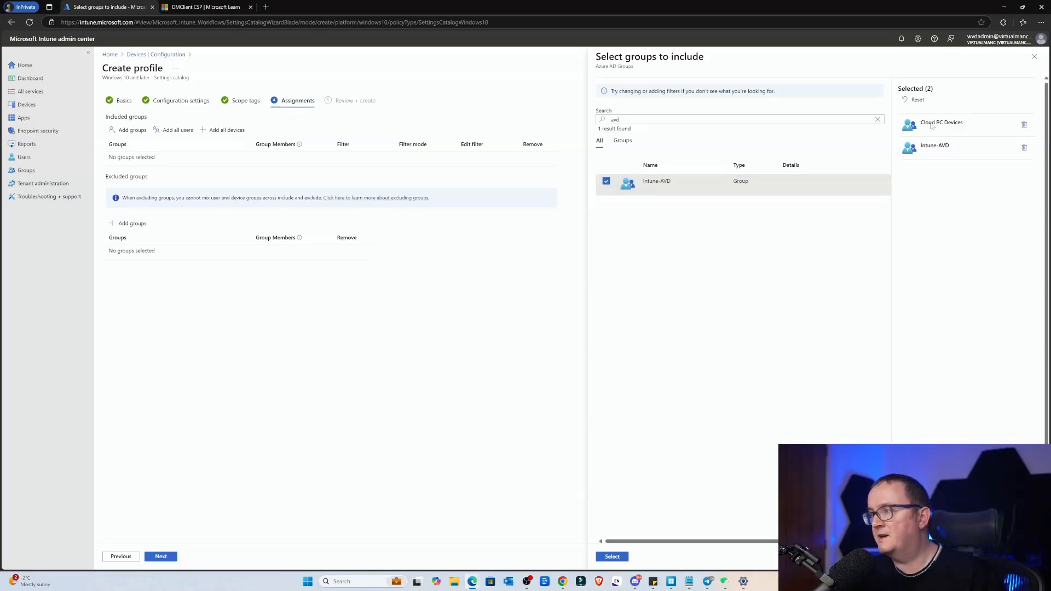
Step: Include the selected groups, continue to the review, check the profile's name and create the Config Refresh profile
left_click(168, 557)
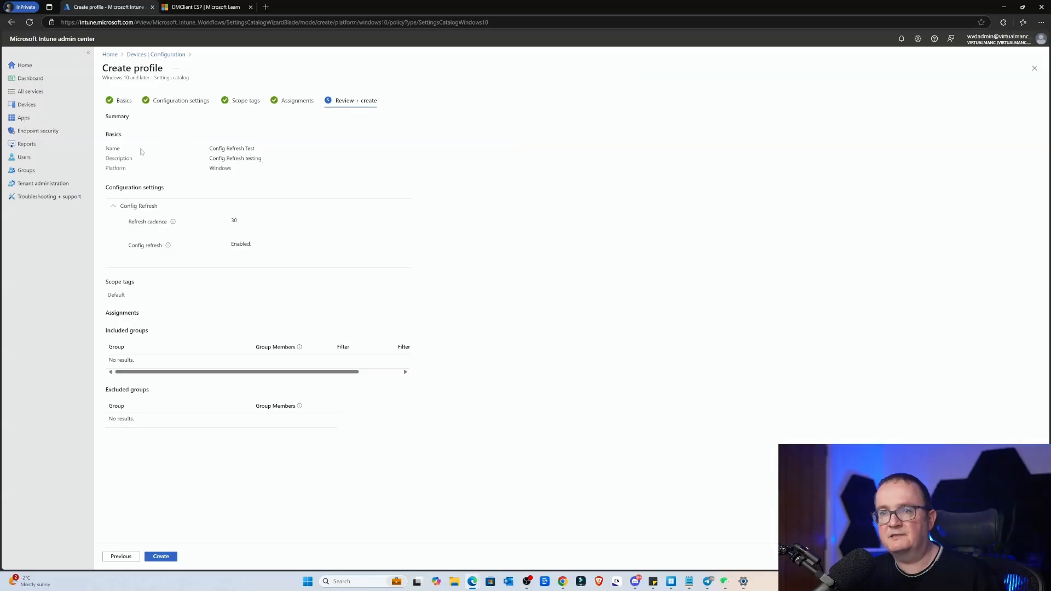
left_click_drag(142, 147, 262, 147)
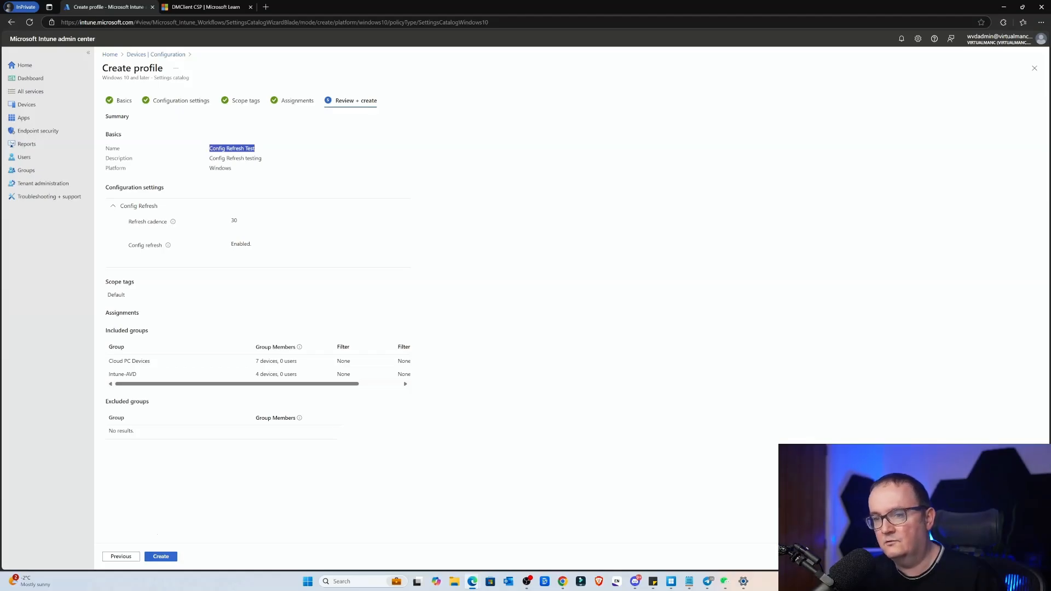
left_click(156, 557)
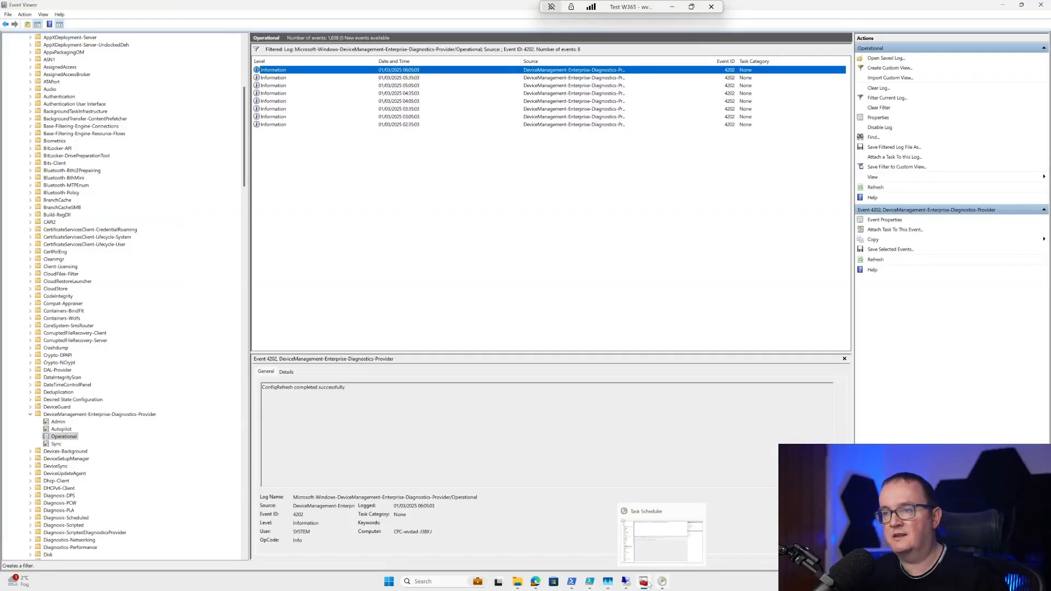
Step: Switch to Task Scheduler on the Cloud PC and examine the trigger and action of the dm client's refresh task
left_click(662, 582)
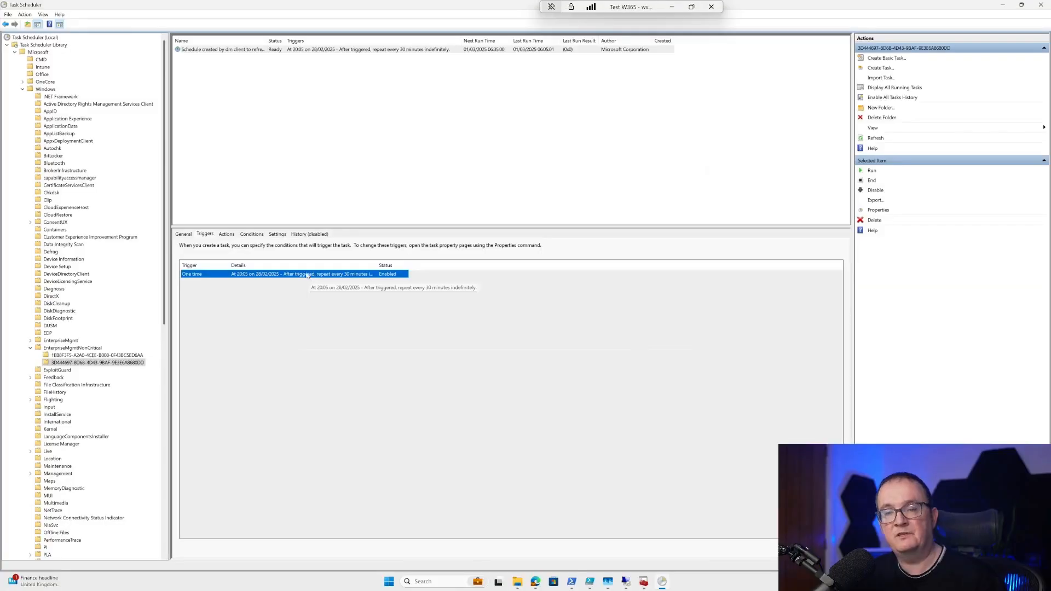
left_click(226, 234)
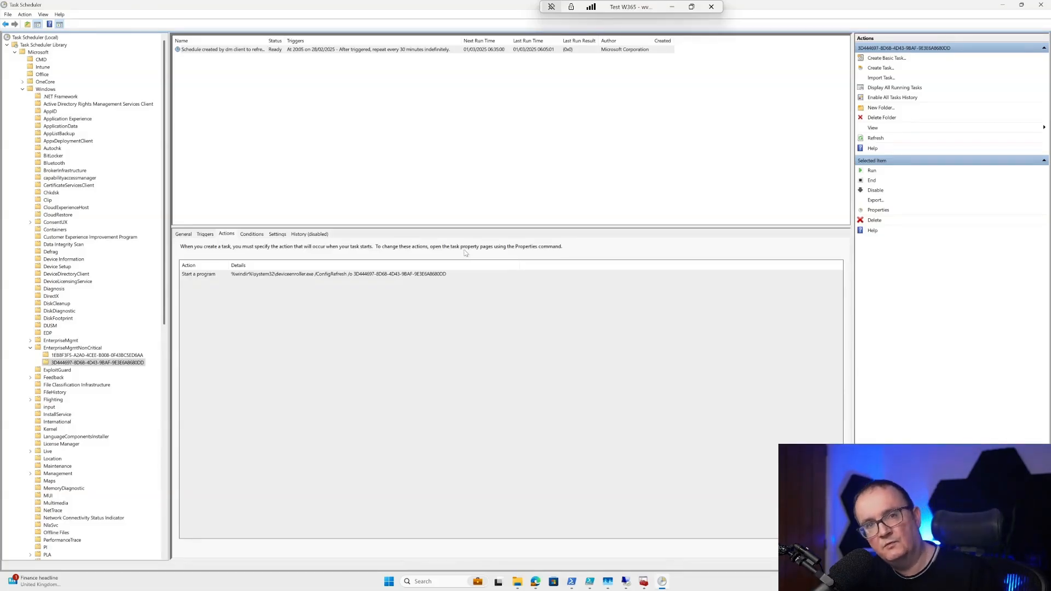
Step: Return to Event Viewer and examine the 4202 events in the filtered Operational log one by one, from the oldest upward
left_click(644, 586)
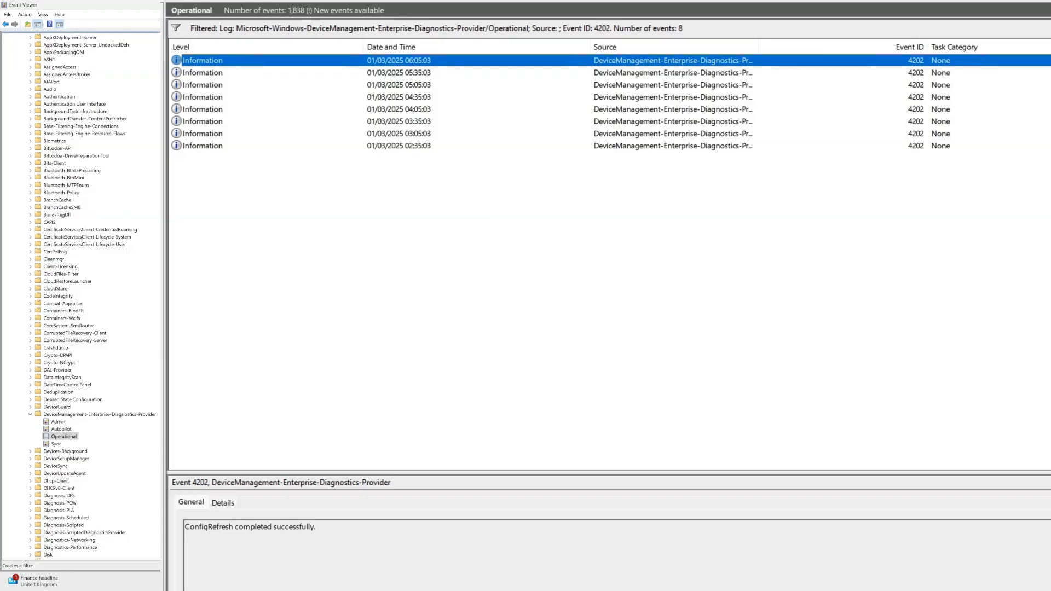
left_click(388, 144)
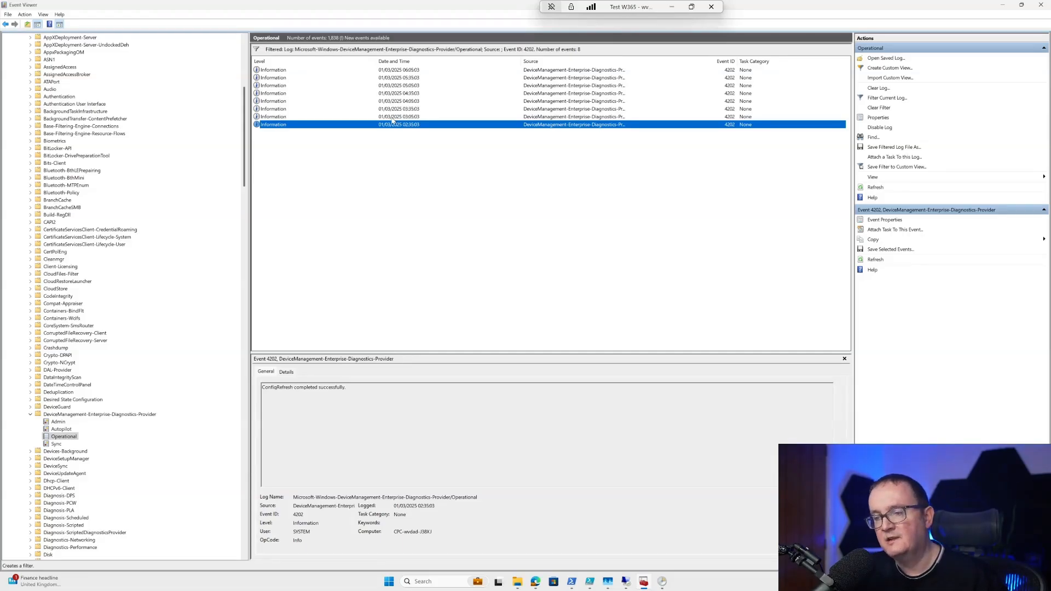
left_click(425, 117)
left_click(422, 109)
left_click(422, 102)
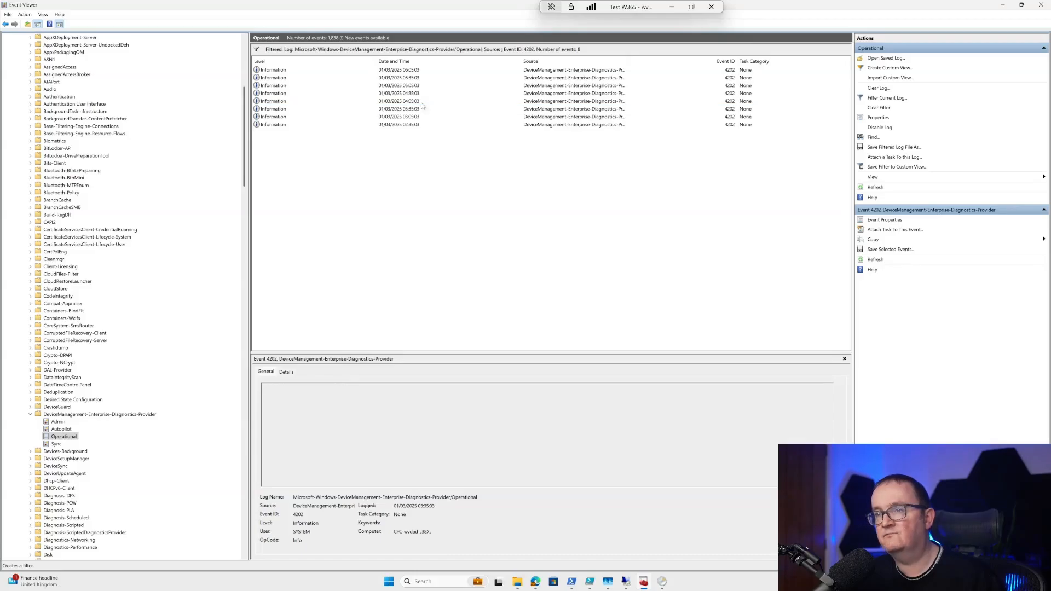
left_click(420, 94)
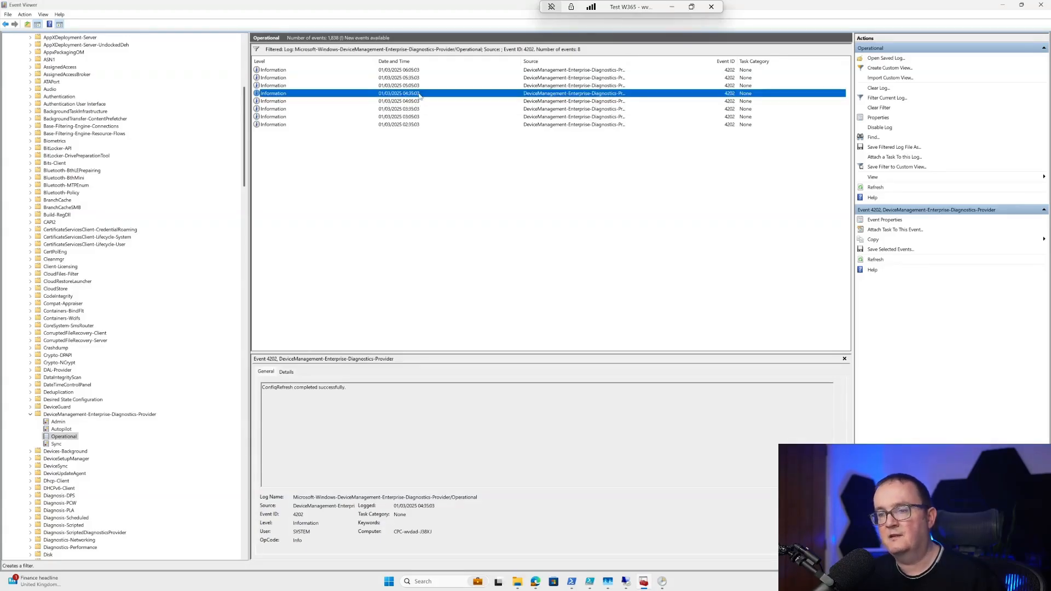